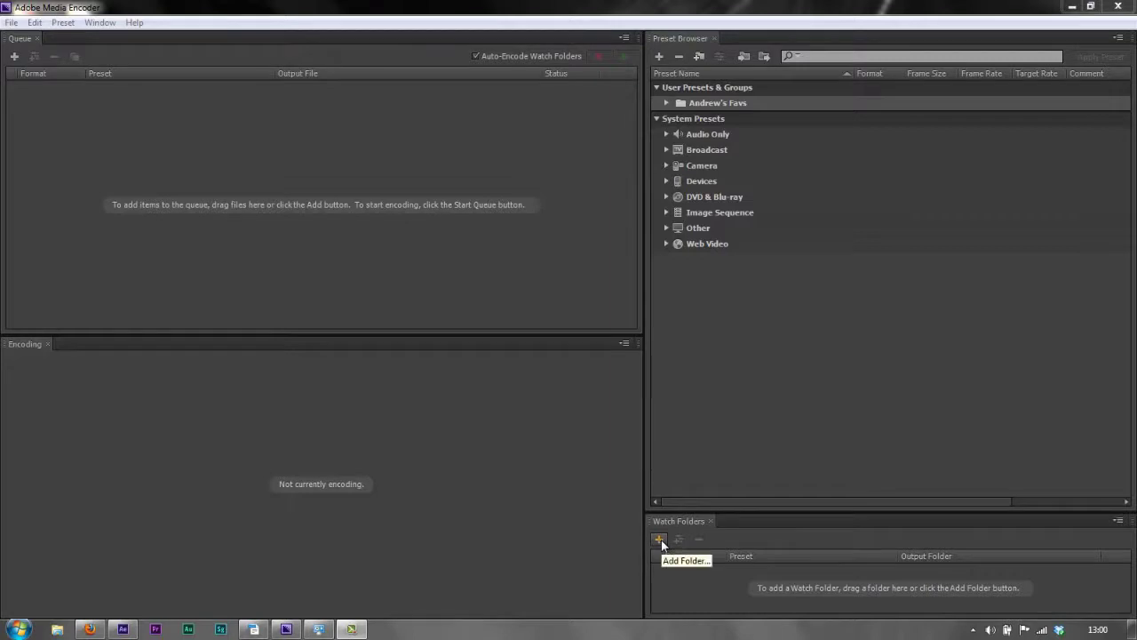
# Create a desktop folder named 'Watch Folder' and move it into the icon grid
pyautogui.click(1072, 6)
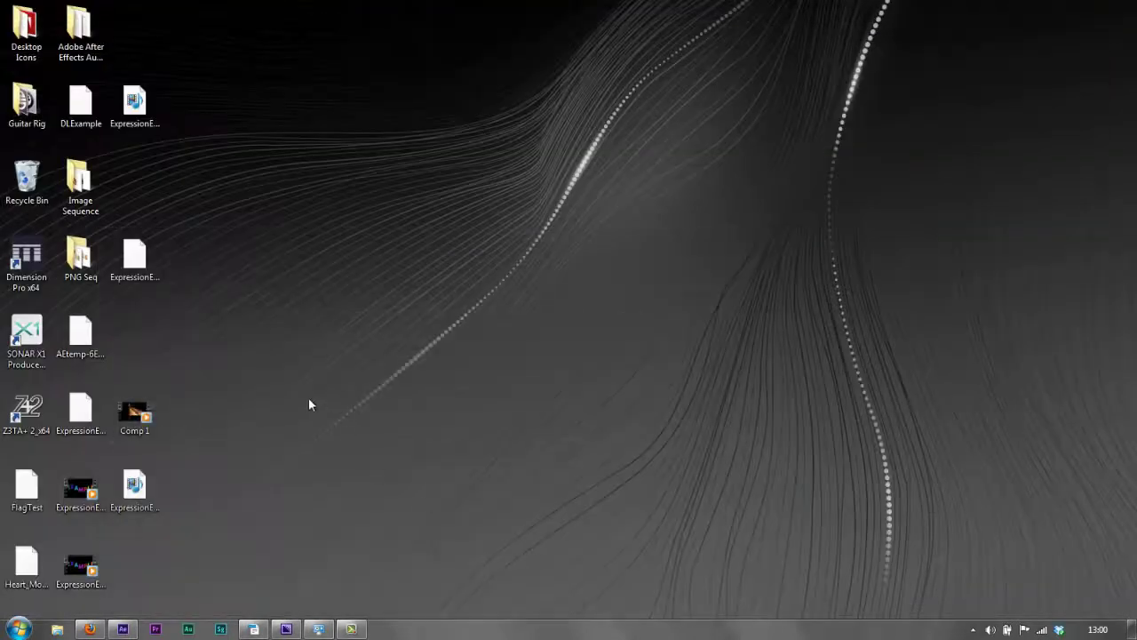
pyautogui.rightClick(211, 222)
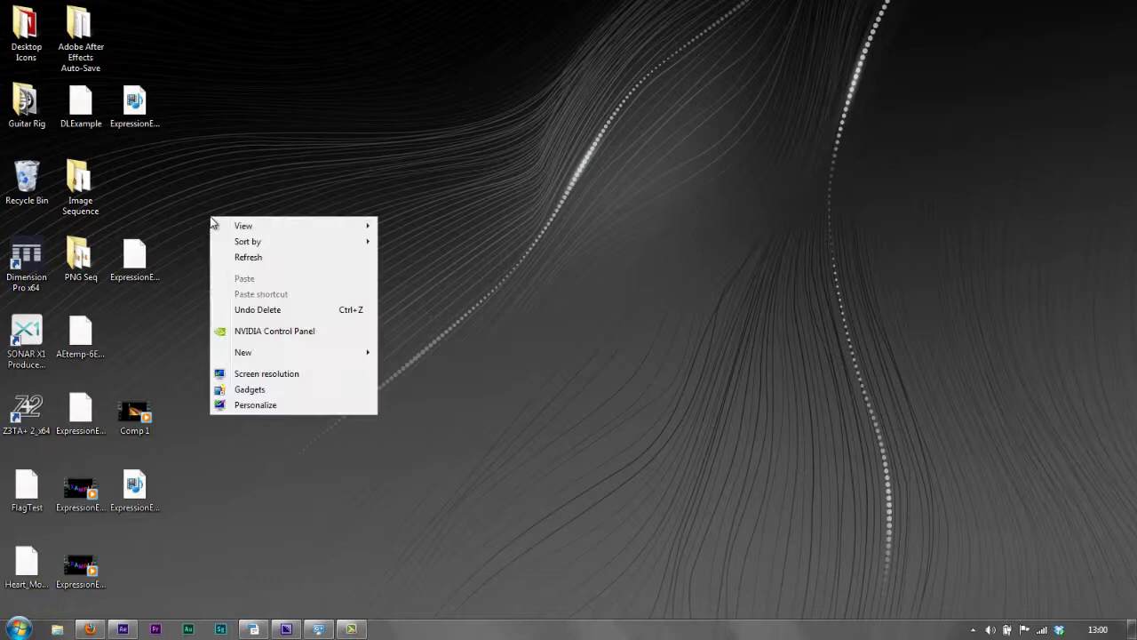
pyautogui.moveTo(281, 352)
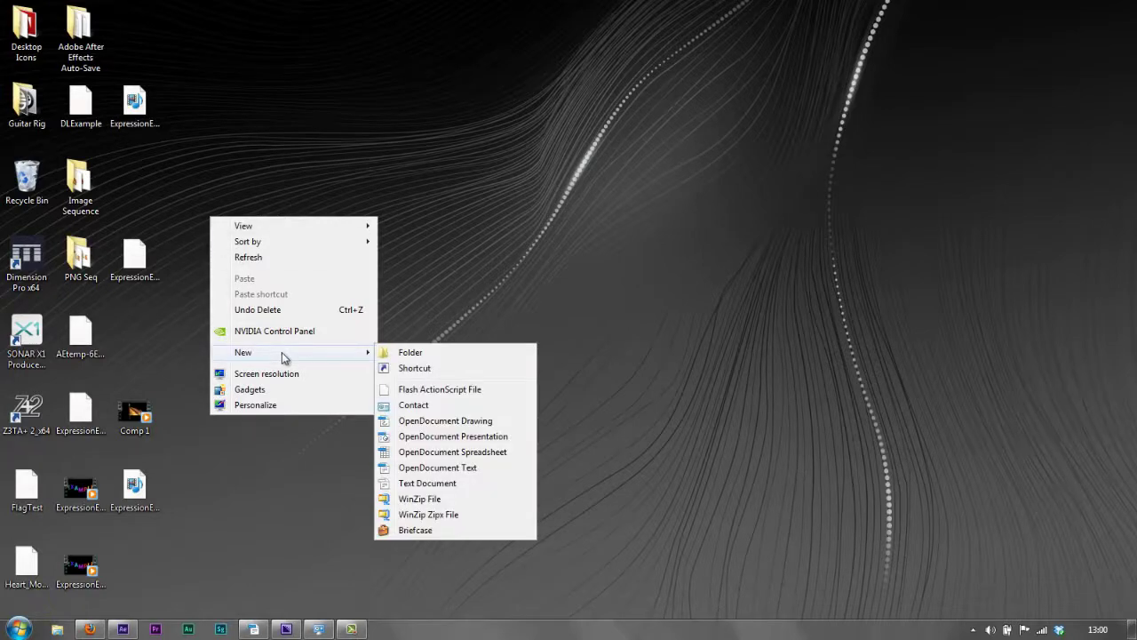
pyautogui.click(404, 350)
pyautogui.write('Wa')
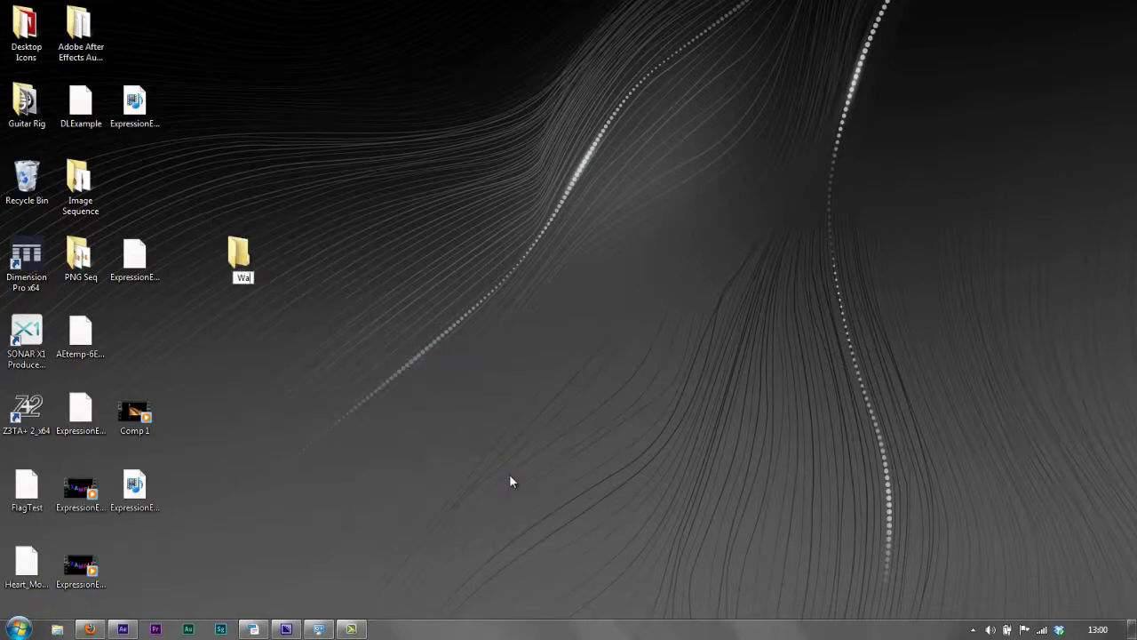
pyautogui.write('tch Folder')
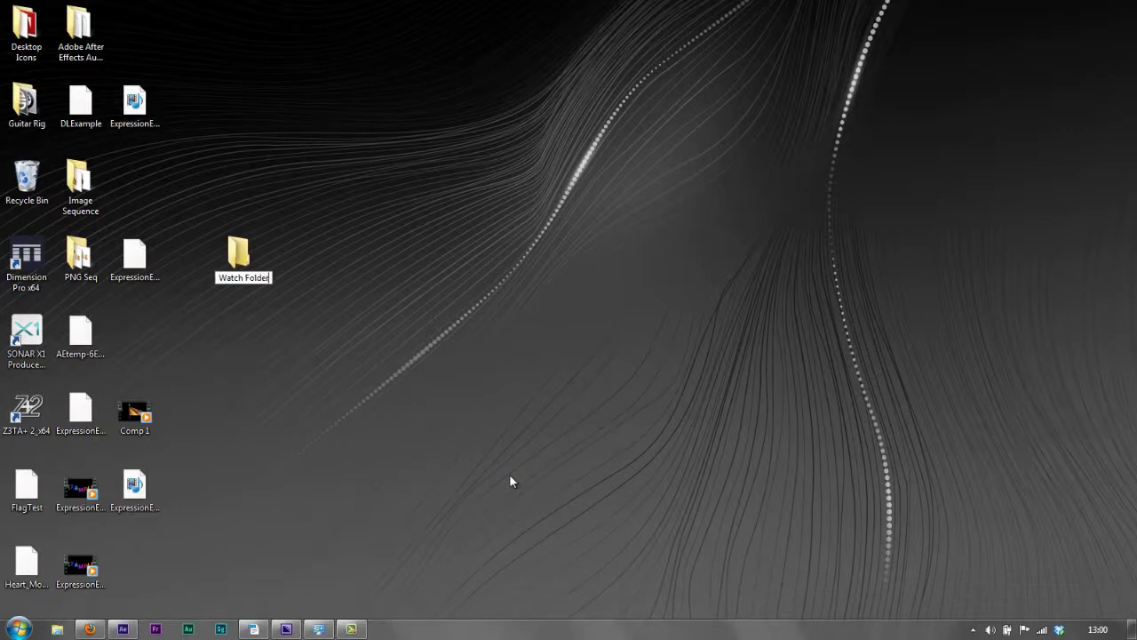
pyautogui.press('Return')
pyautogui.moveTo(229, 249); pyautogui.dragTo(138, 336)
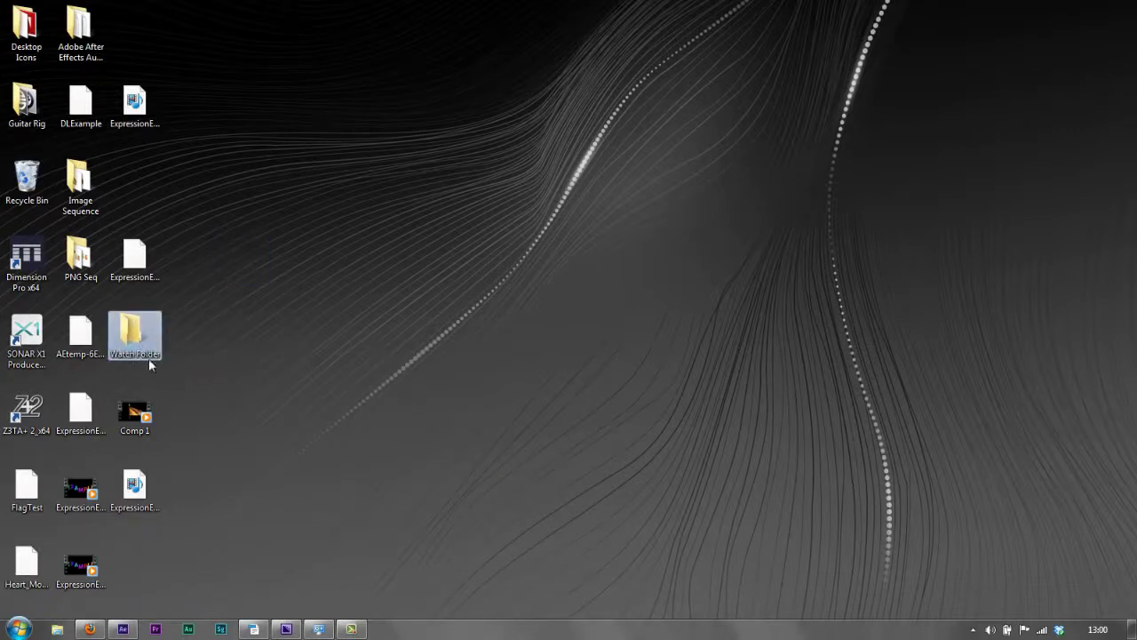
# Add the desktop Watch Folder as a Media Encoder watch folder with H.264 YouTube HD 1080p 25
pyautogui.click(286, 629)
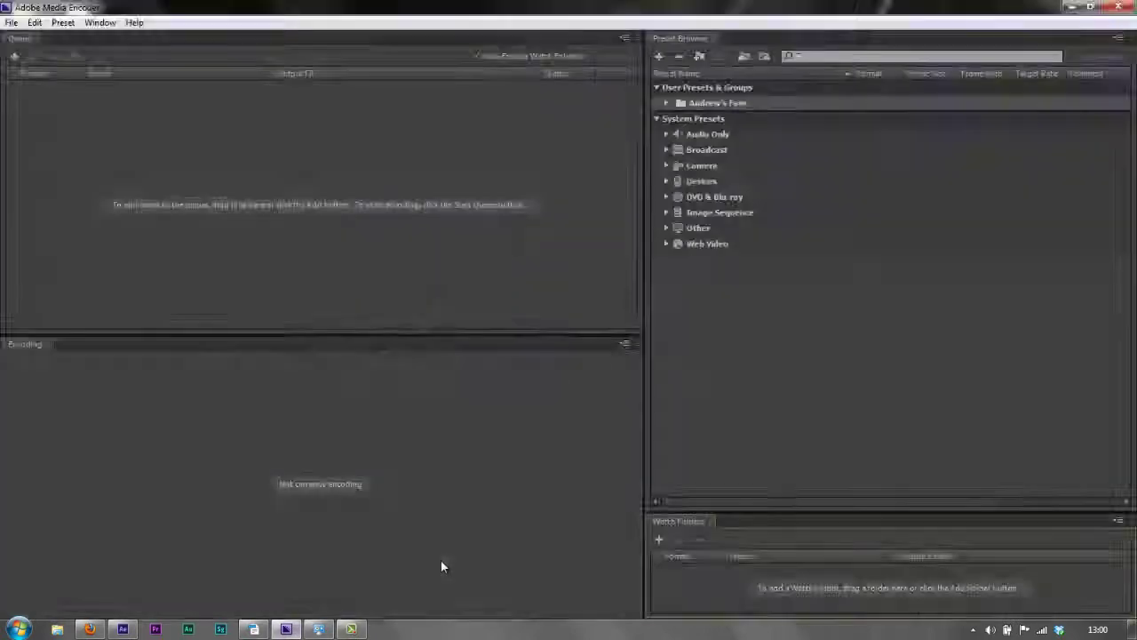
pyautogui.click(659, 539)
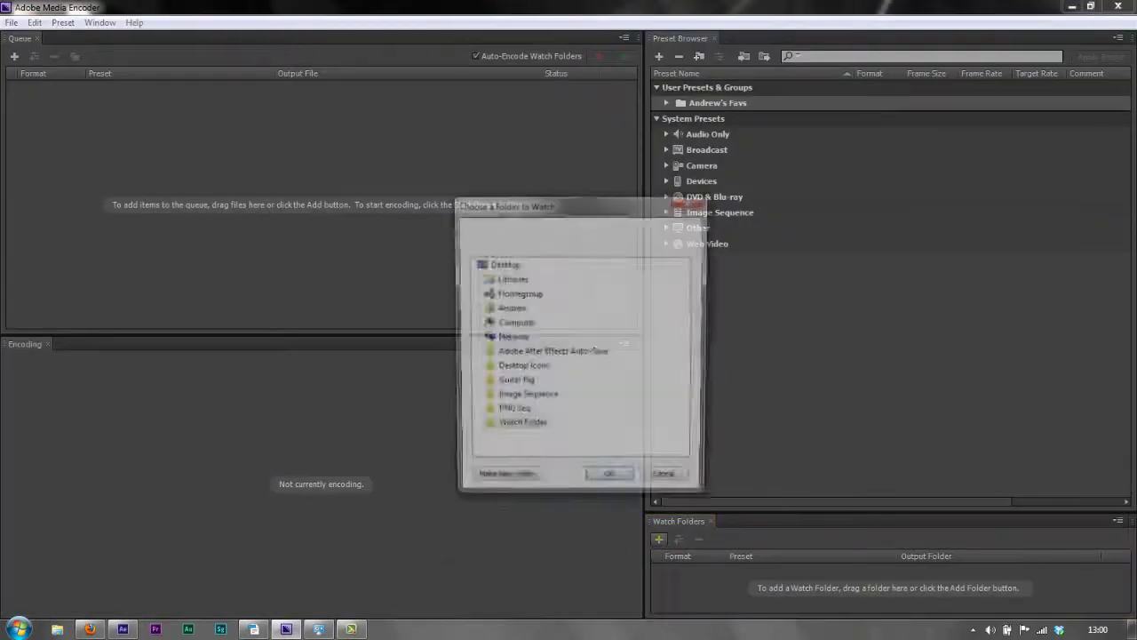
pyautogui.click(491, 428)
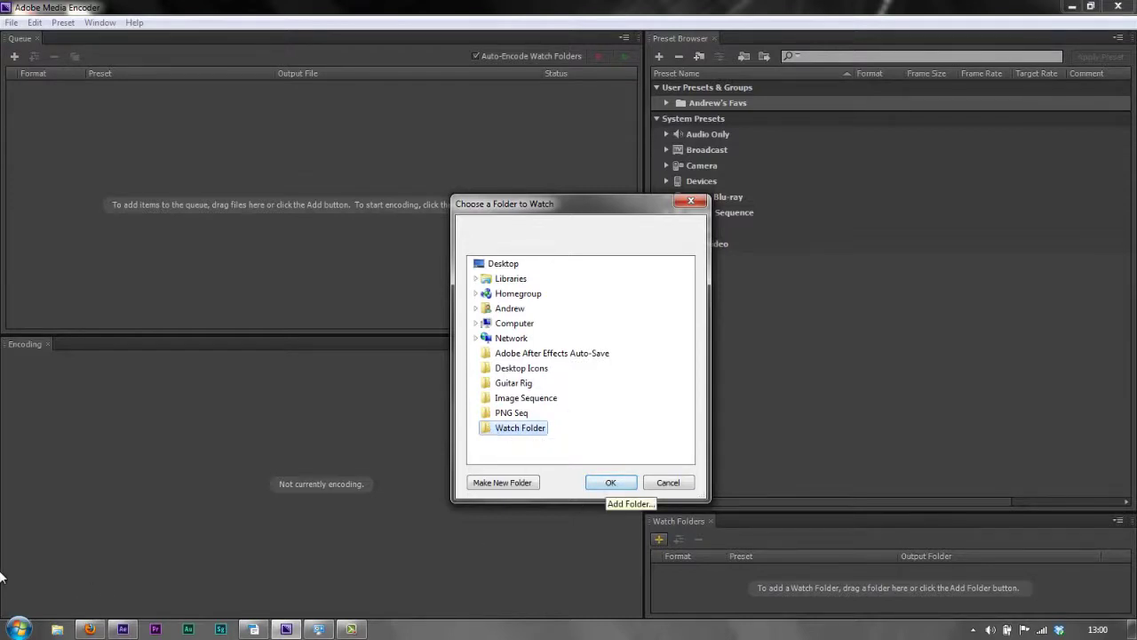
pyautogui.click(611, 483)
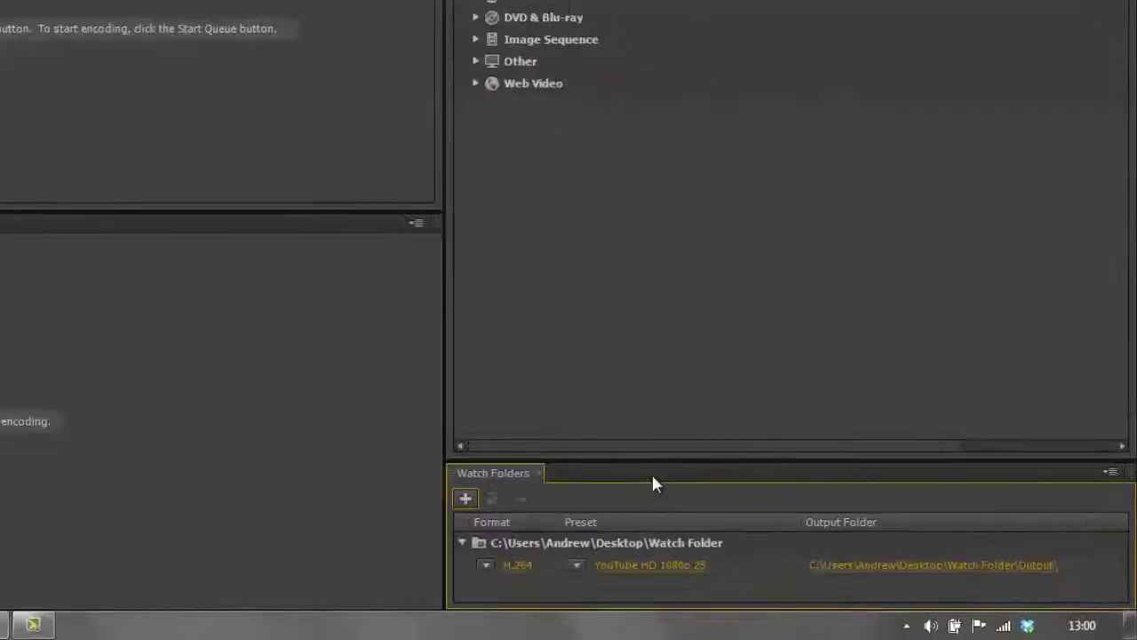
# Enlarge the Watch Folders panel and add the user preset group's presets as Watch Folder outputs
pyautogui.moveTo(485, 395); pyautogui.dragTo(453, 259)
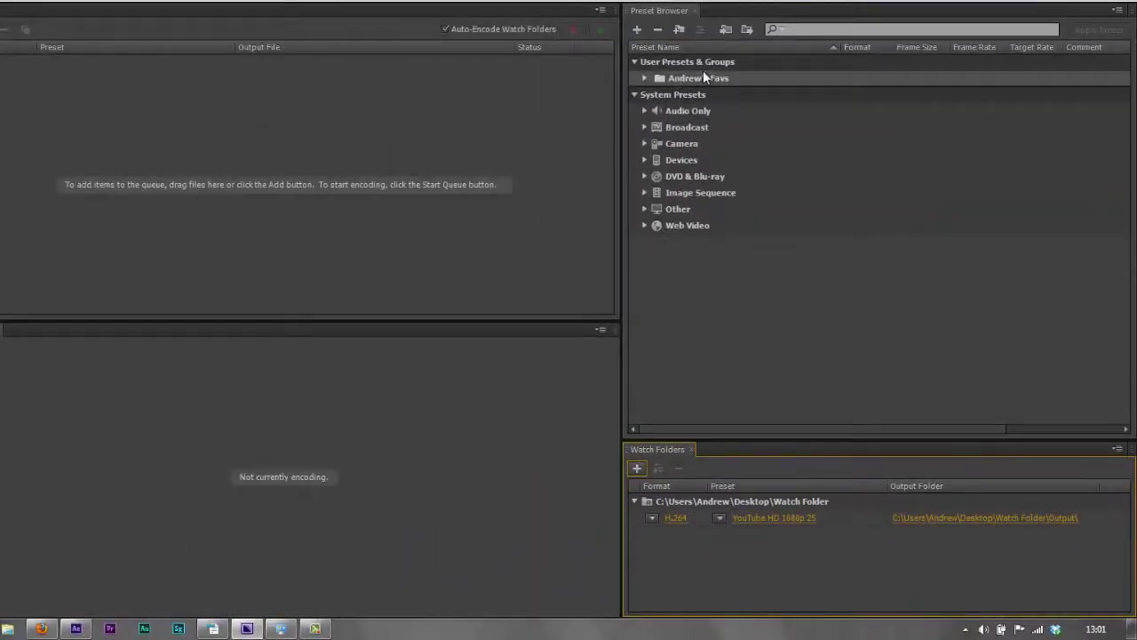
pyautogui.click(698, 83)
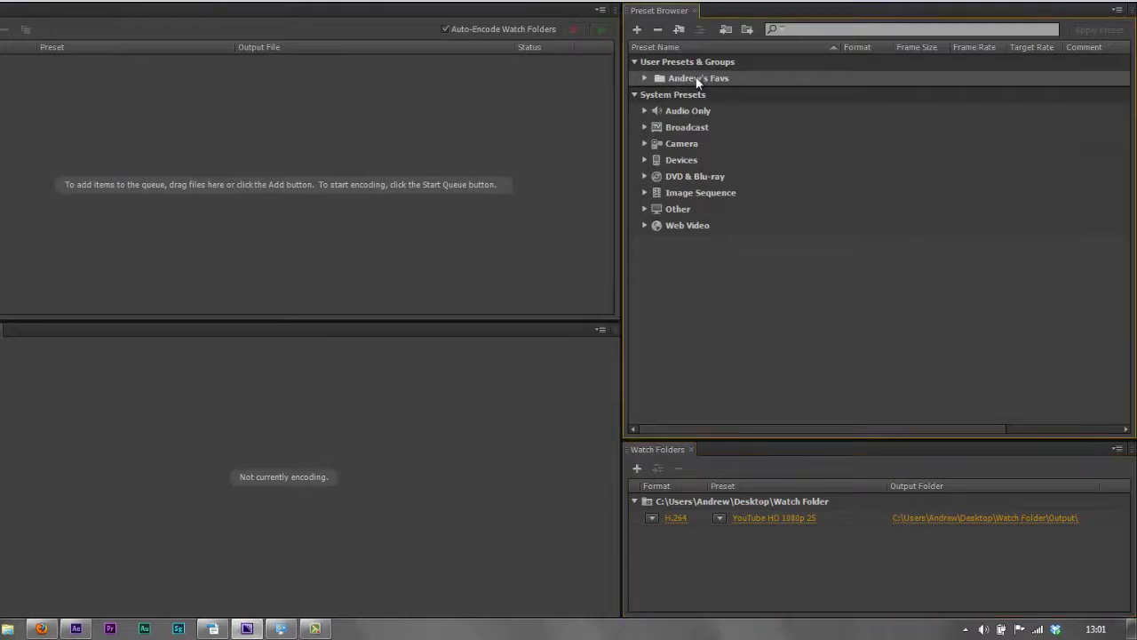
pyautogui.click(721, 503)
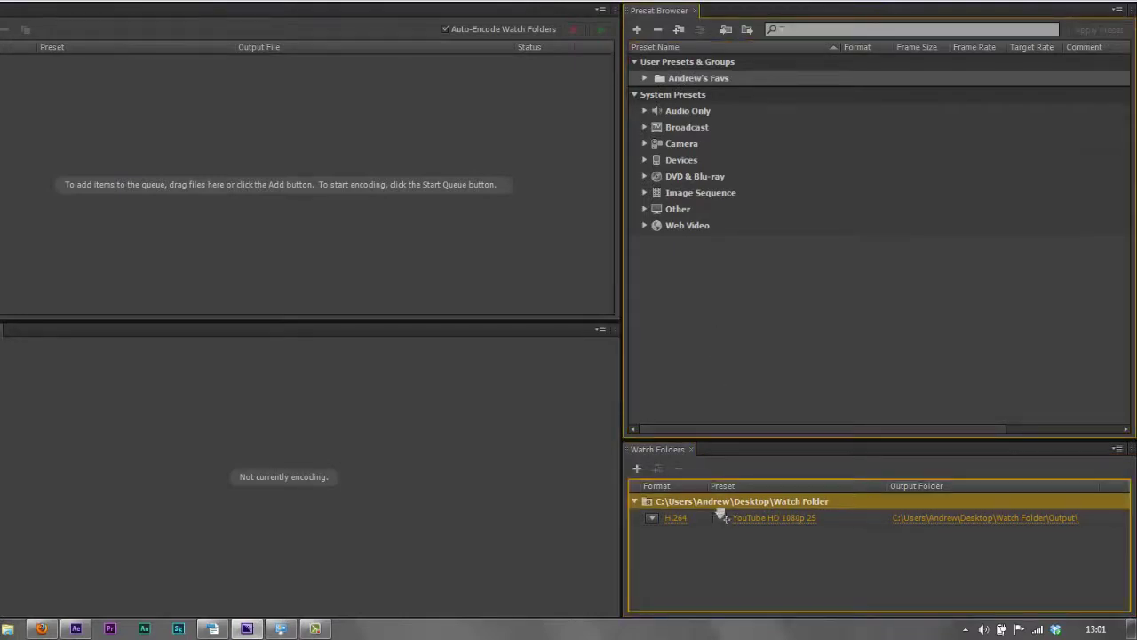
pyautogui.moveTo(721, 513); pyautogui.dragTo(700, 563)
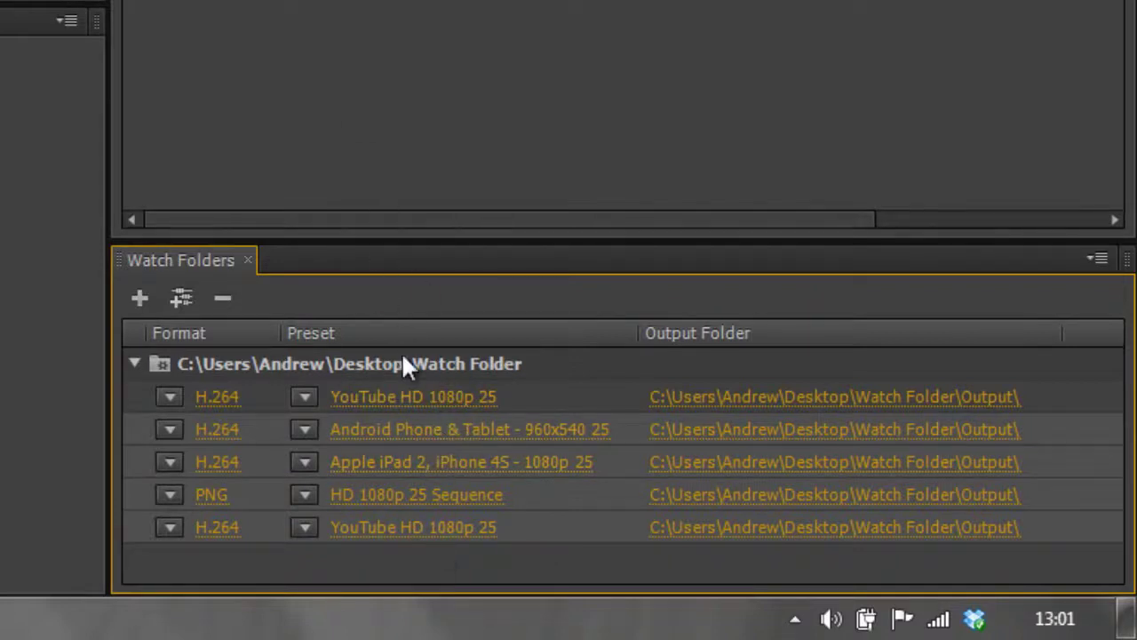
# Remove the duplicate YouTube HD, Apple iPad and PNG outputs, keeping Android 960x540 and YouTube HD 1080p 25
pyautogui.click(534, 400)
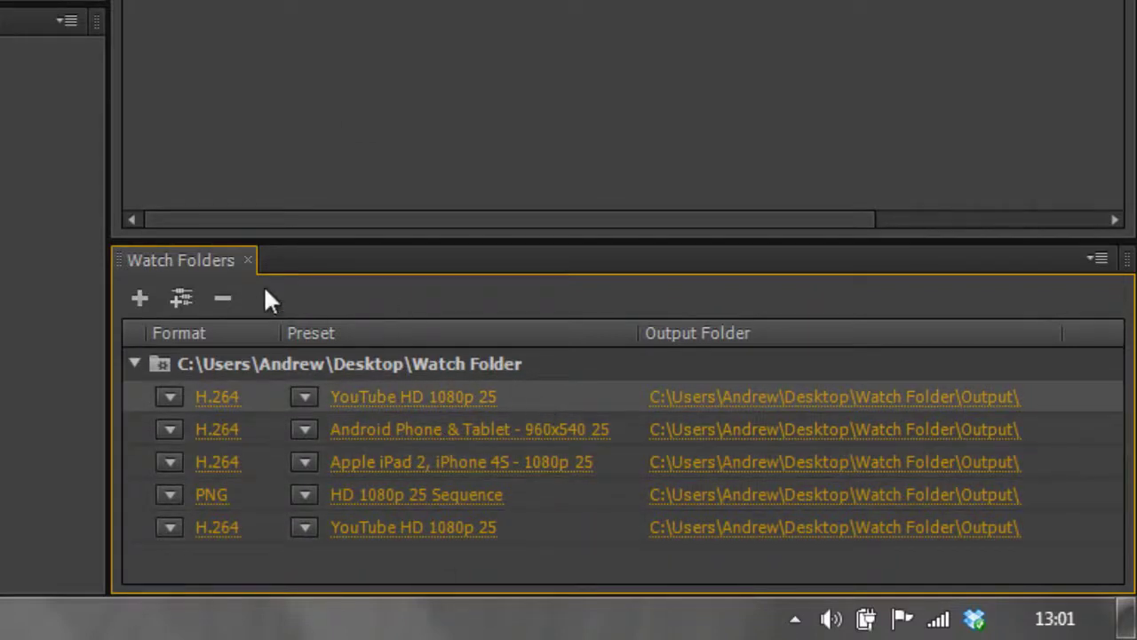
pyautogui.click(222, 298)
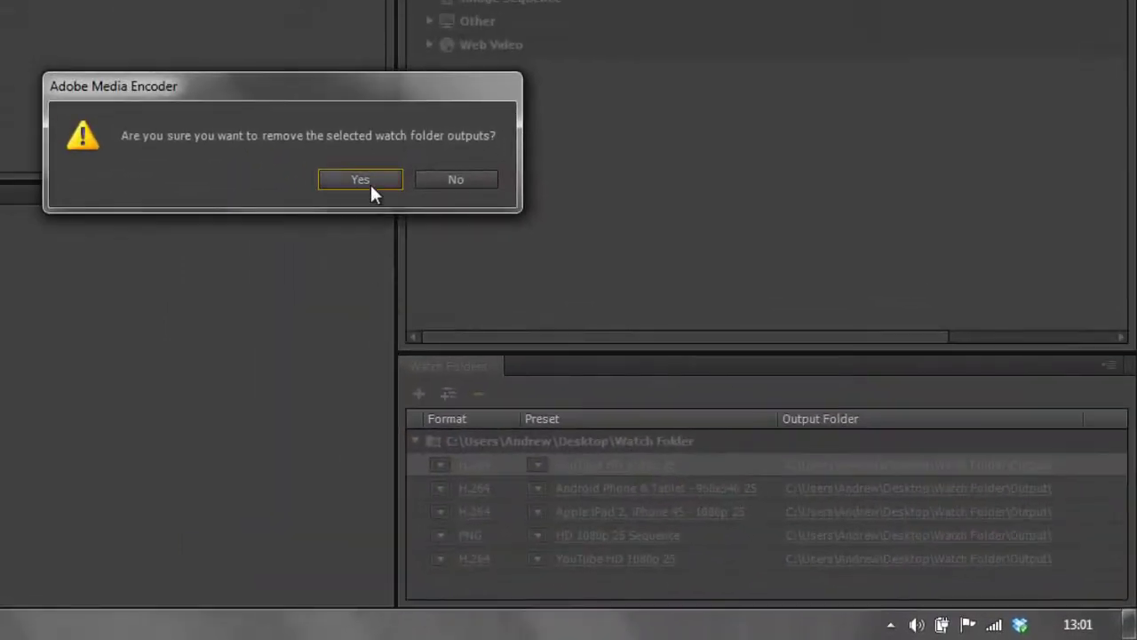
pyautogui.click(364, 182)
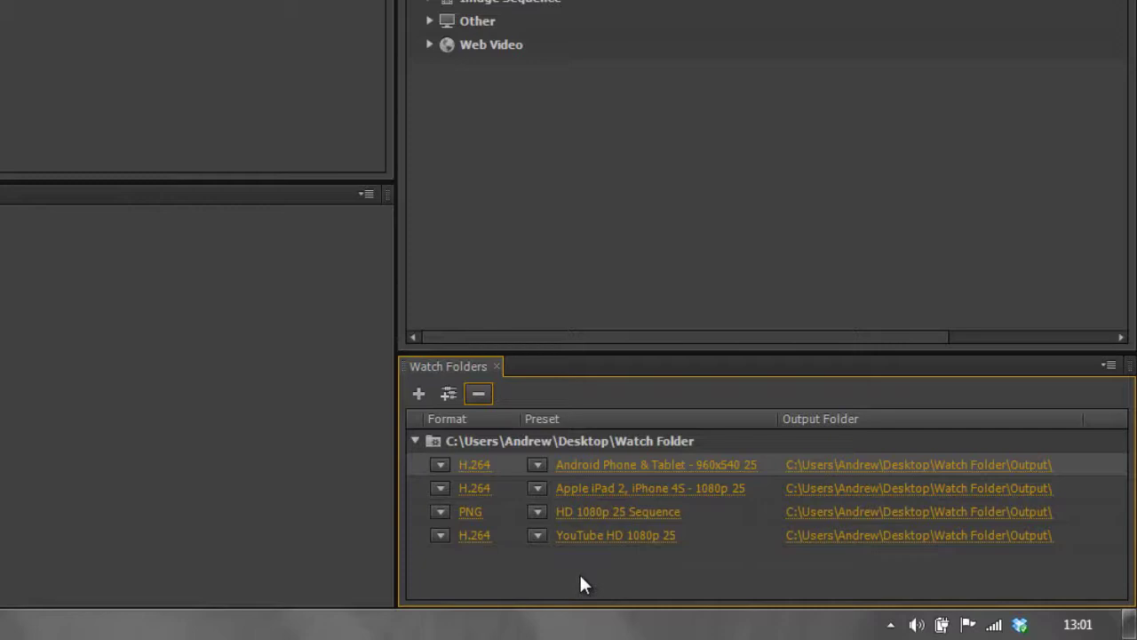
pyautogui.click(758, 484)
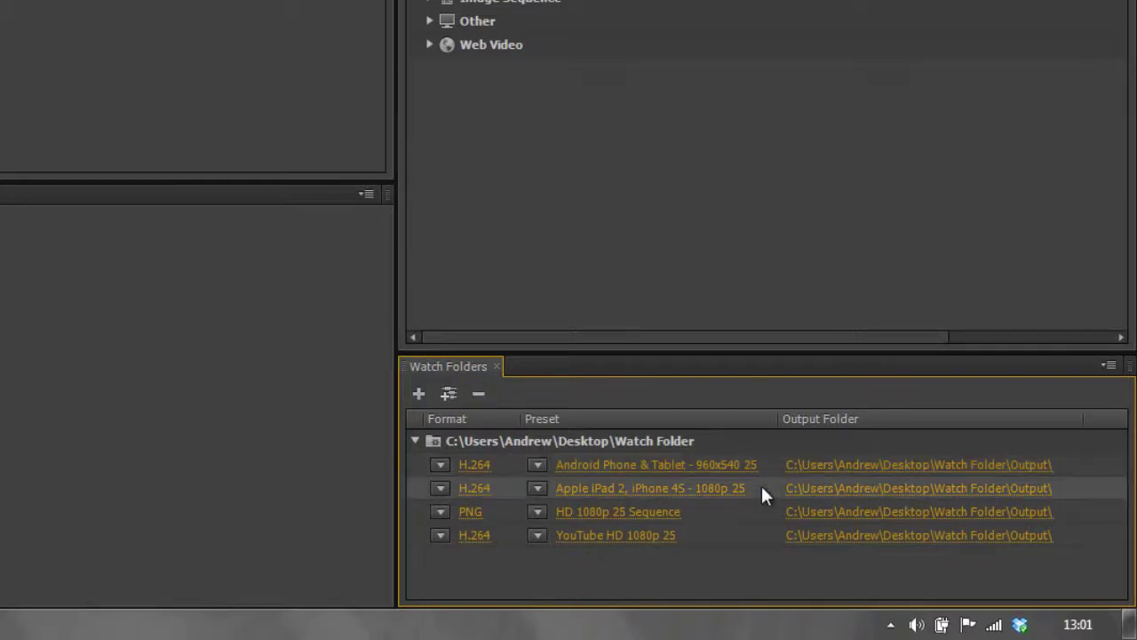
pyautogui.click(478, 394)
pyautogui.click(368, 185)
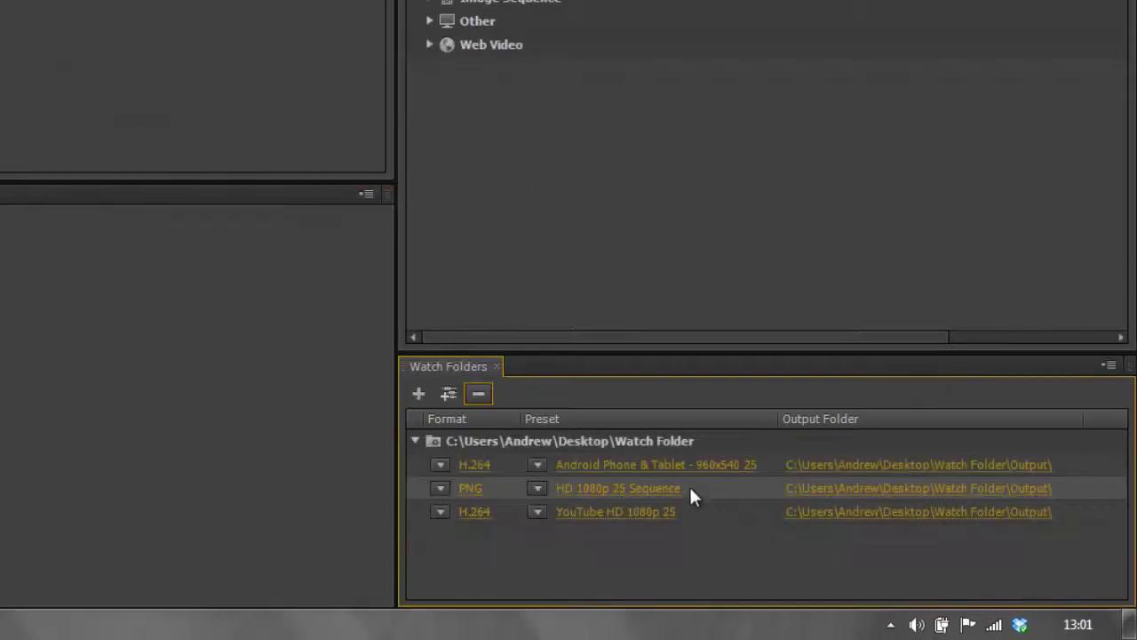
pyautogui.click(702, 489)
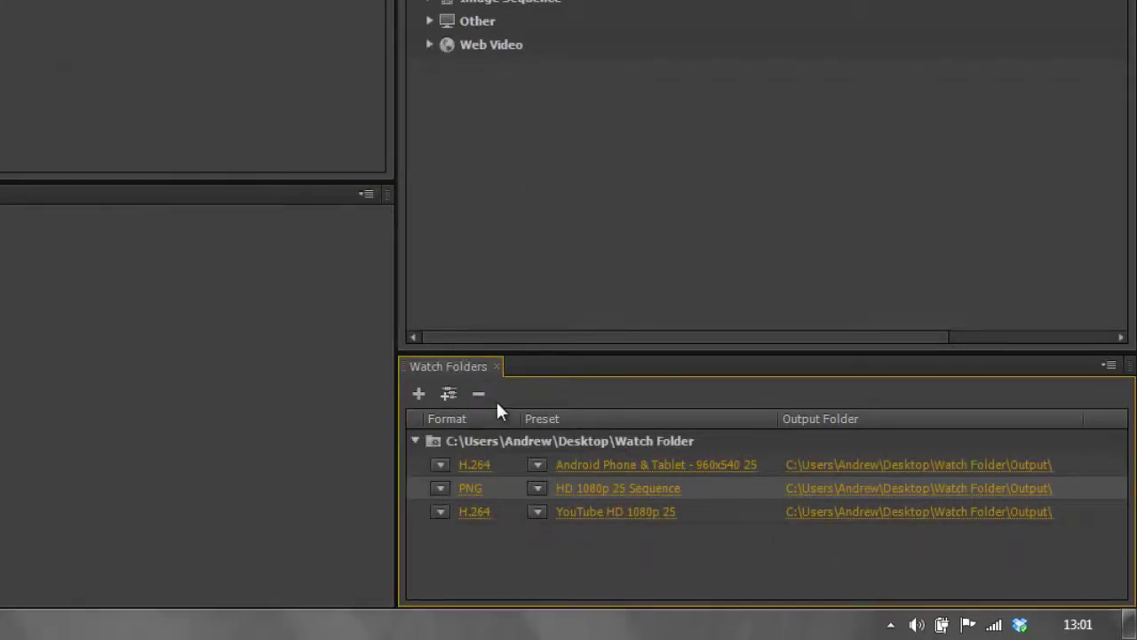
pyautogui.click(473, 398)
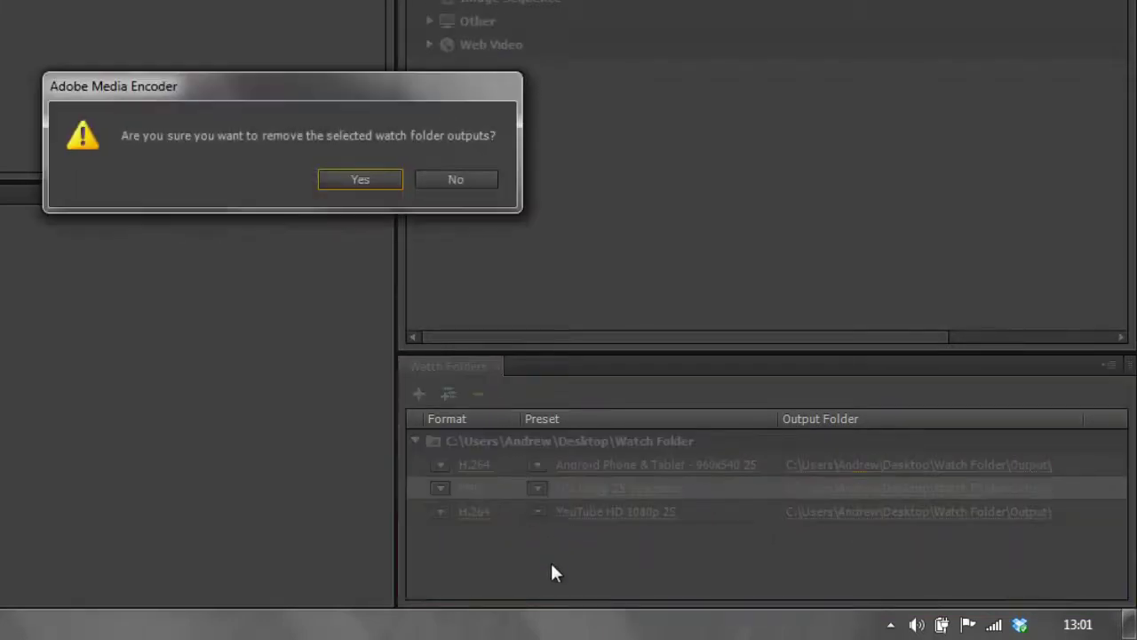
pyautogui.click(370, 184)
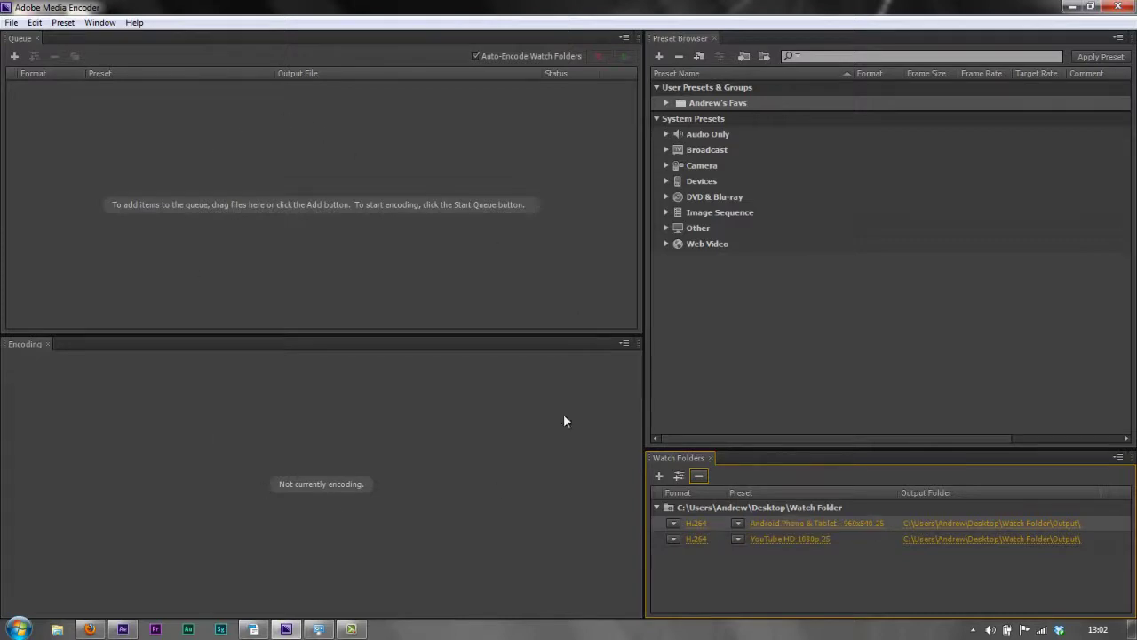
# Preview the Comp 1 video on the desktop, then drop it into the Watch Folder
pyautogui.click(1071, 6)
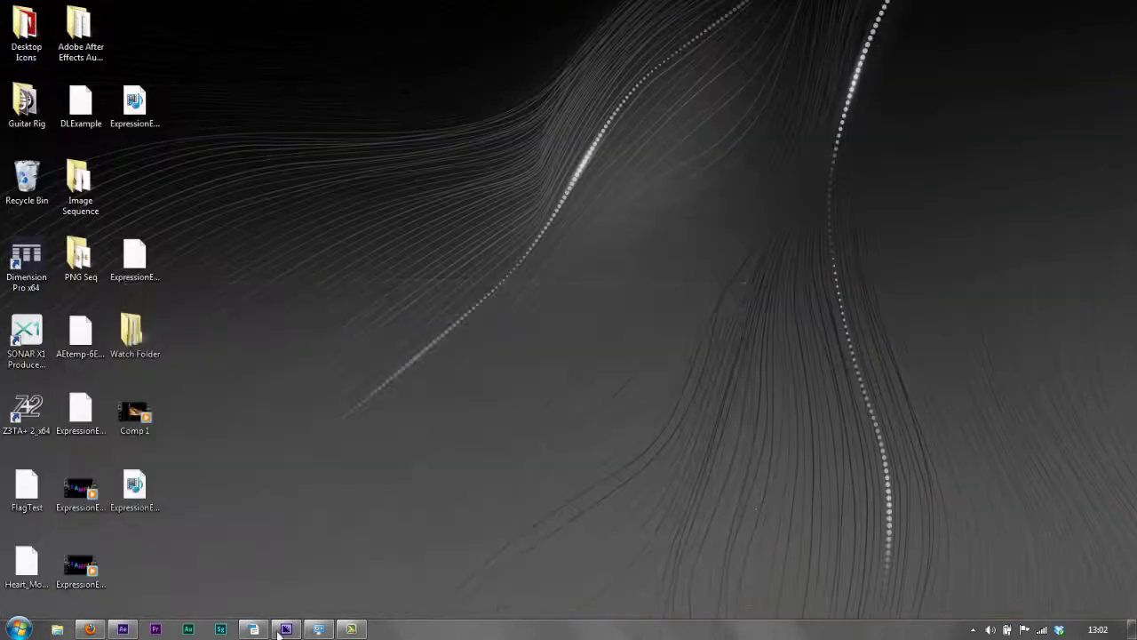
pyautogui.doubleClick(134, 425)
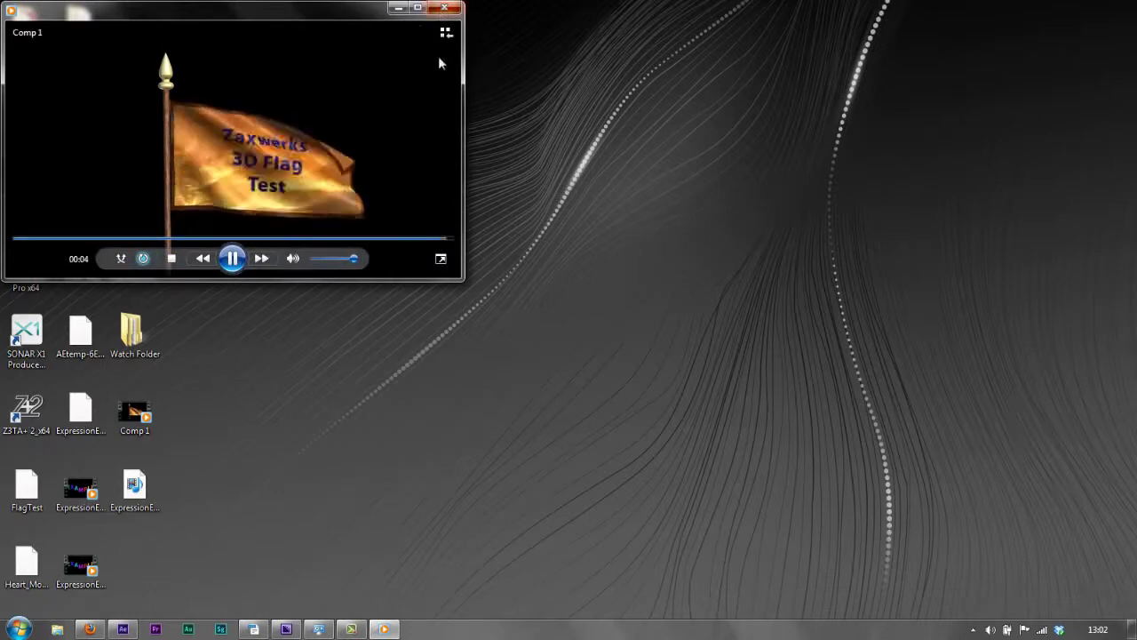
pyautogui.click(445, 7)
pyautogui.click(132, 411)
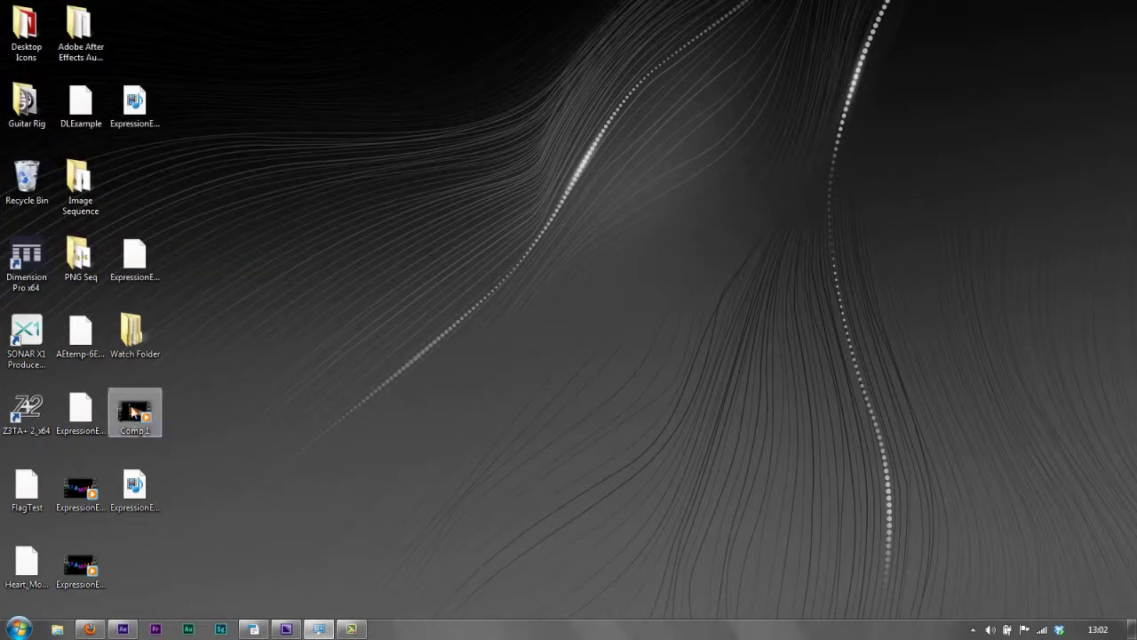
pyautogui.moveTo(131, 410); pyautogui.dragTo(138, 343)
# Return to Media Encoder and wait for both Comp 1.mp4 encodes to finish
pyautogui.click(286, 629)
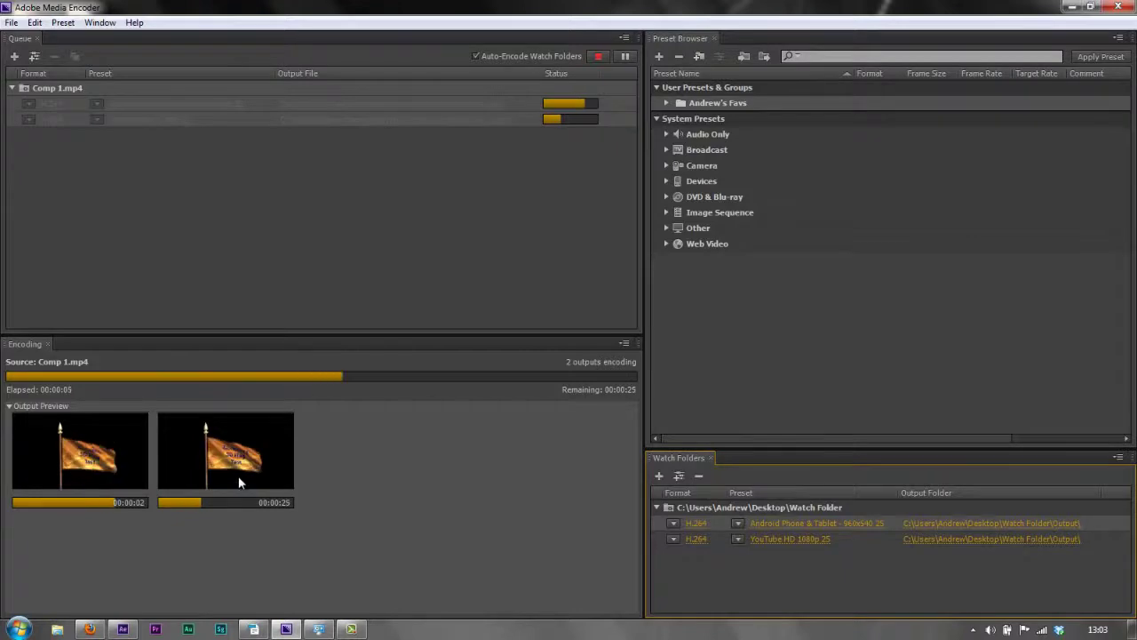
pyautogui.moveTo(116, 475)
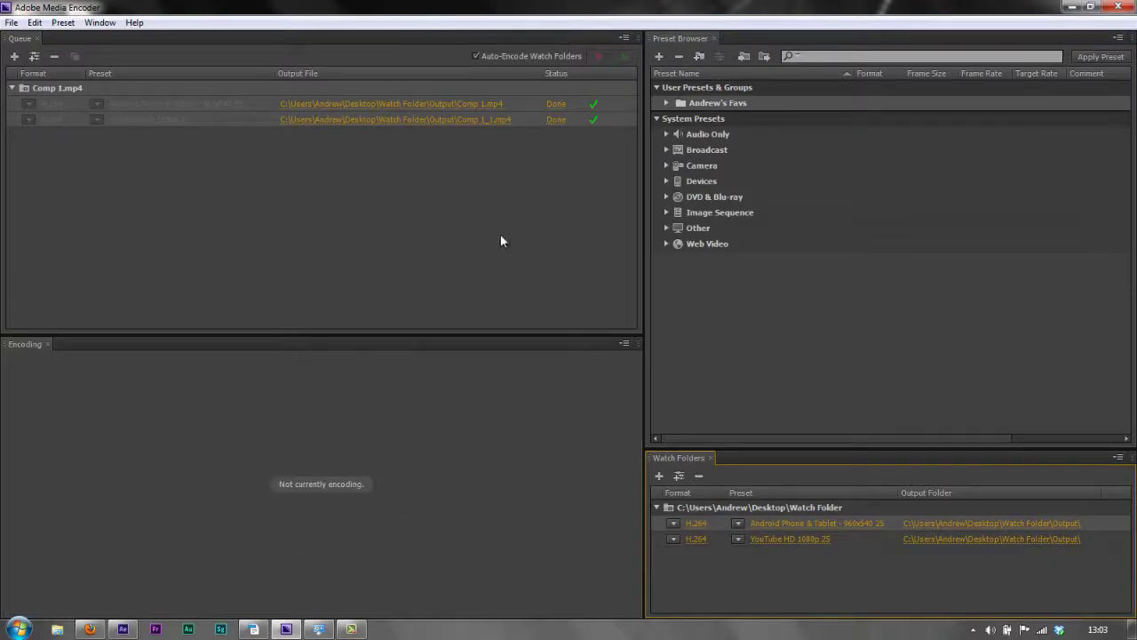
# Browse the Watch Folder's Source and dated subfolders, then open Output and select the encoded Comp 1
pyautogui.click(1070, 6)
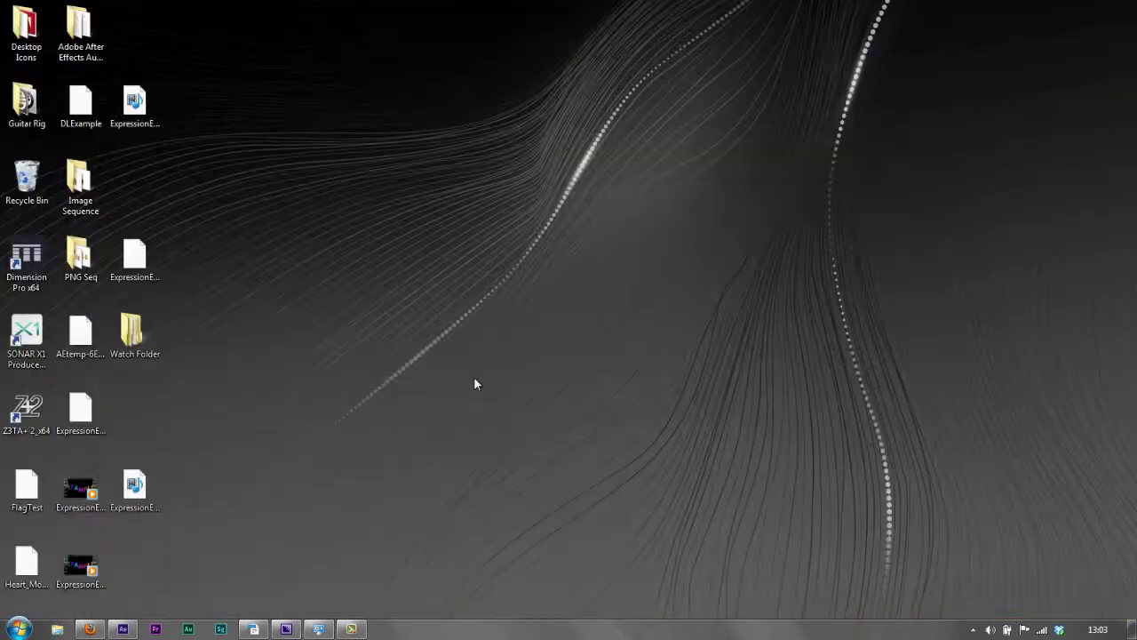
pyautogui.doubleClick(135, 333)
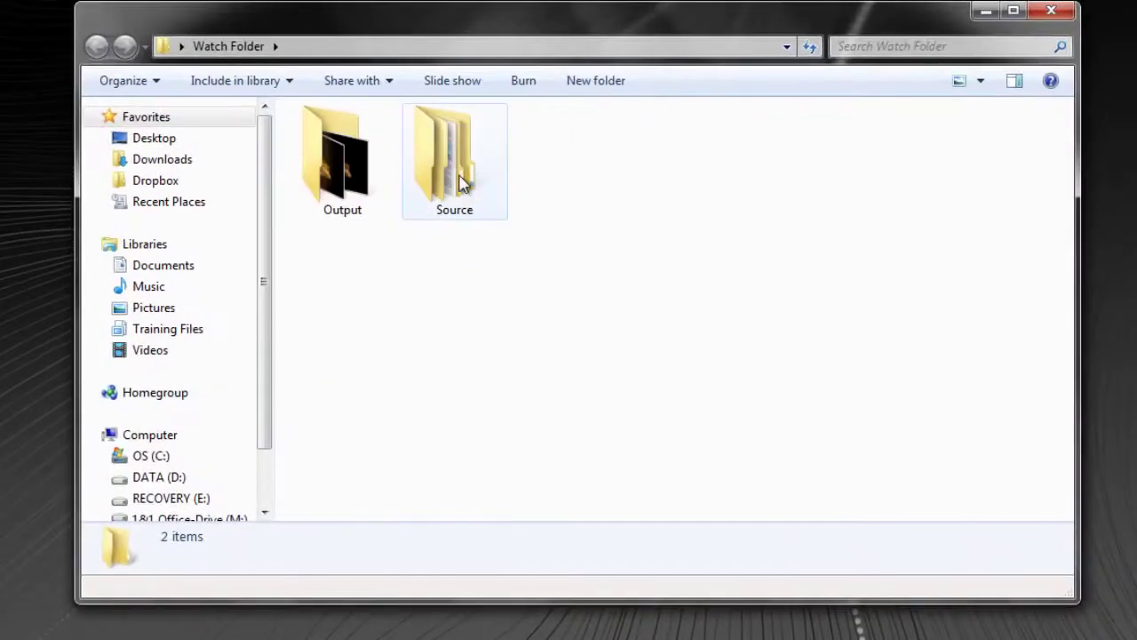
pyautogui.doubleClick(462, 182)
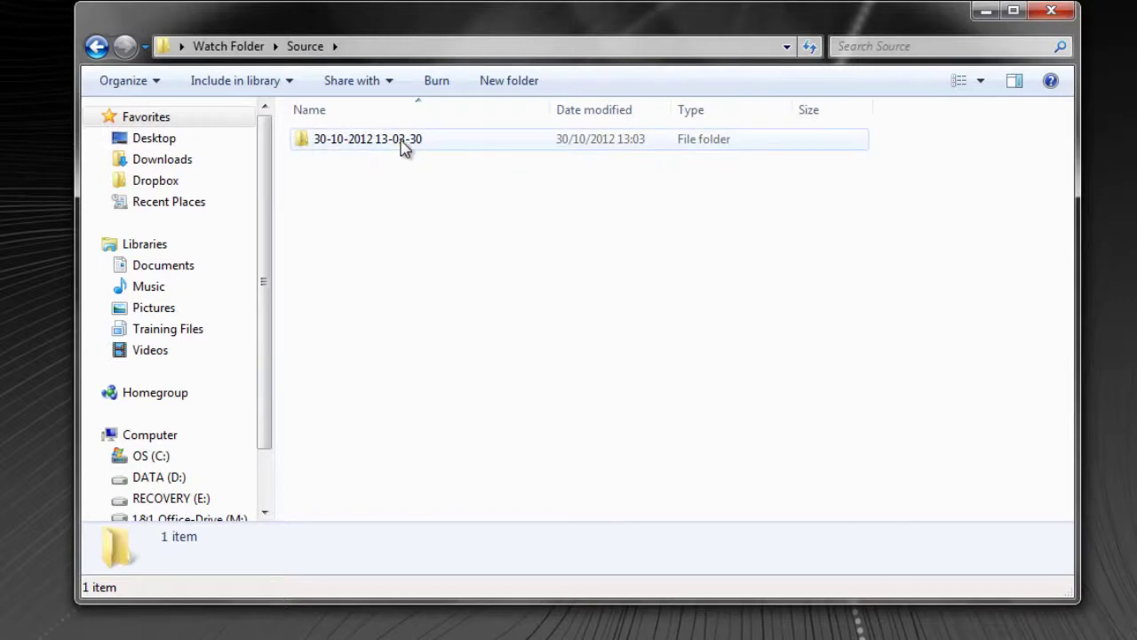
pyautogui.doubleClick(400, 144)
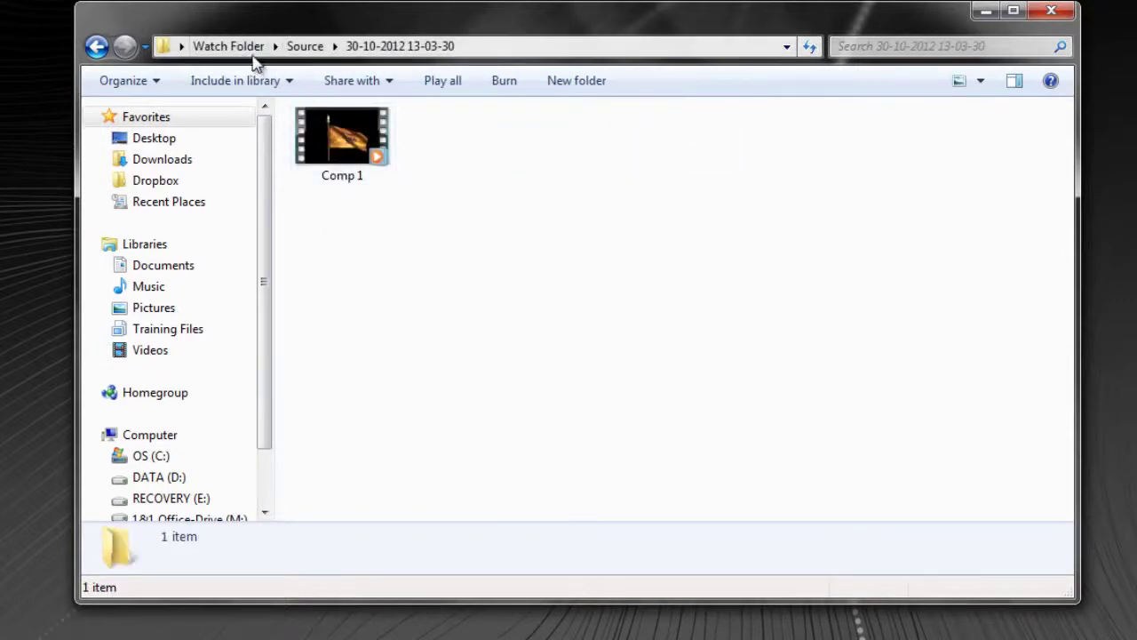
pyautogui.click(240, 50)
pyautogui.doubleClick(335, 191)
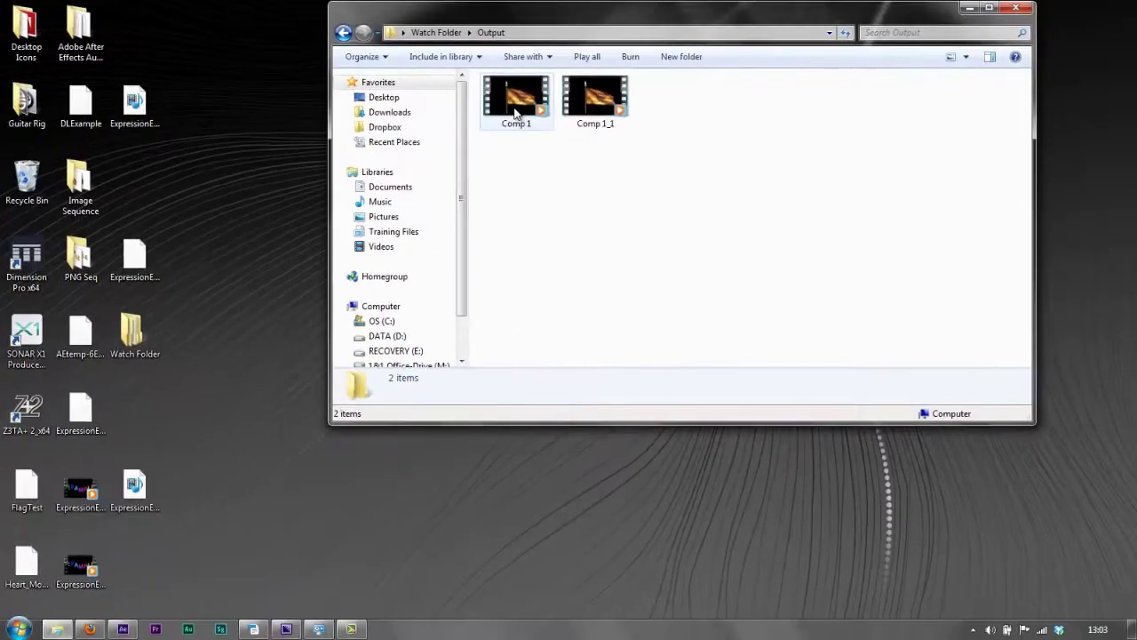
pyautogui.click(344, 156)
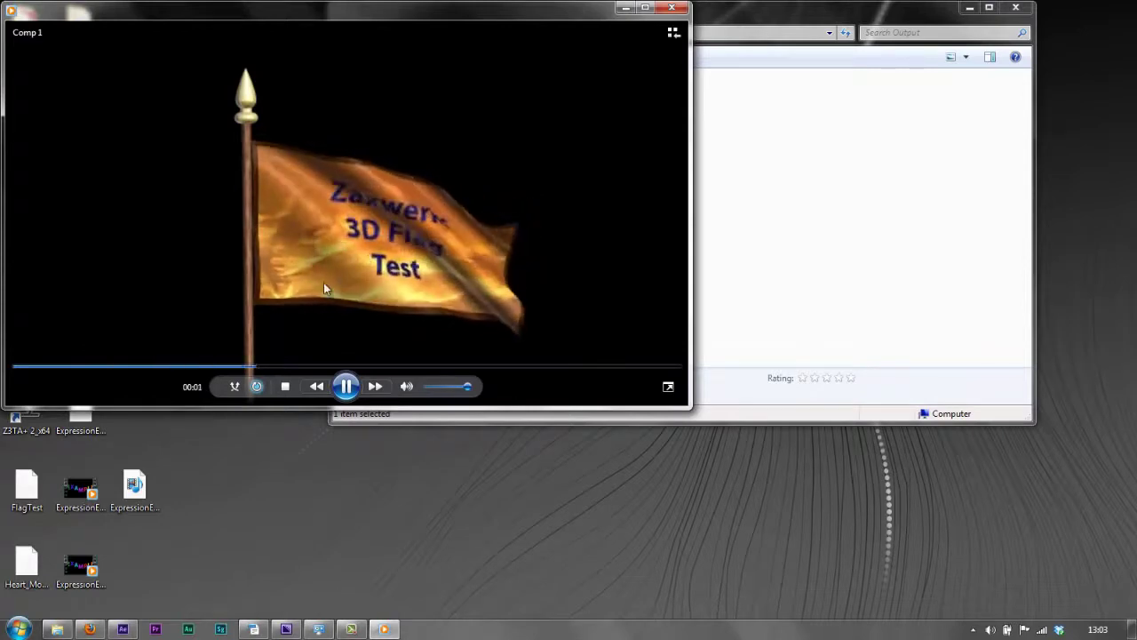
# Close the Windows Media Player window showing Comp 1
pyautogui.click(672, 8)
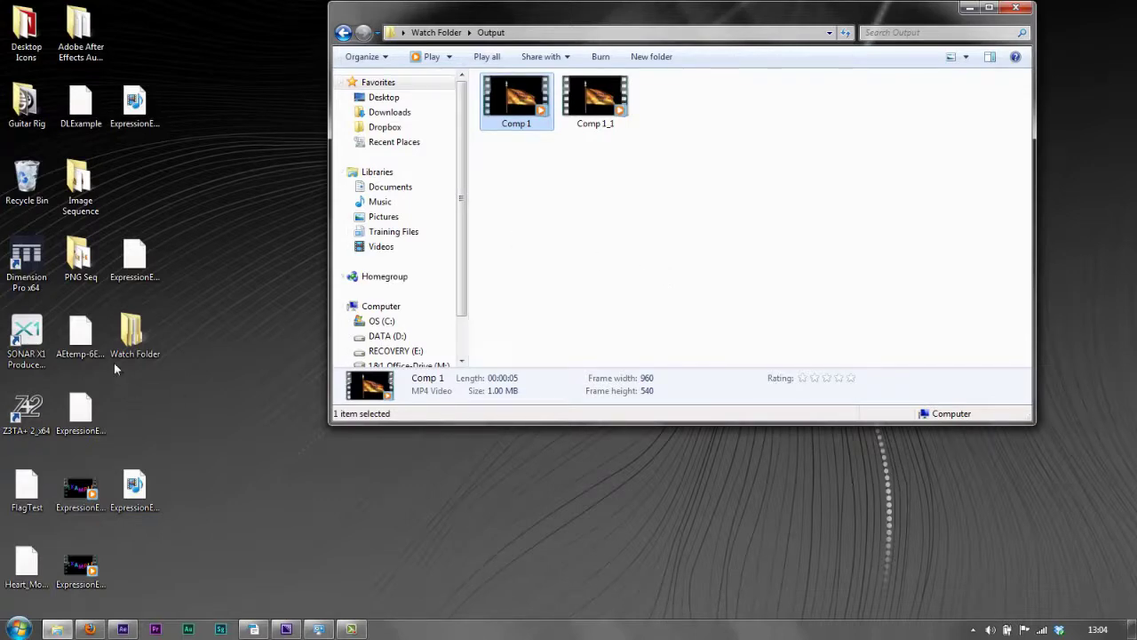
# Show the Source folder from the Watch Folder, then switch back to Adobe Media Encoder
pyautogui.click(436, 32)
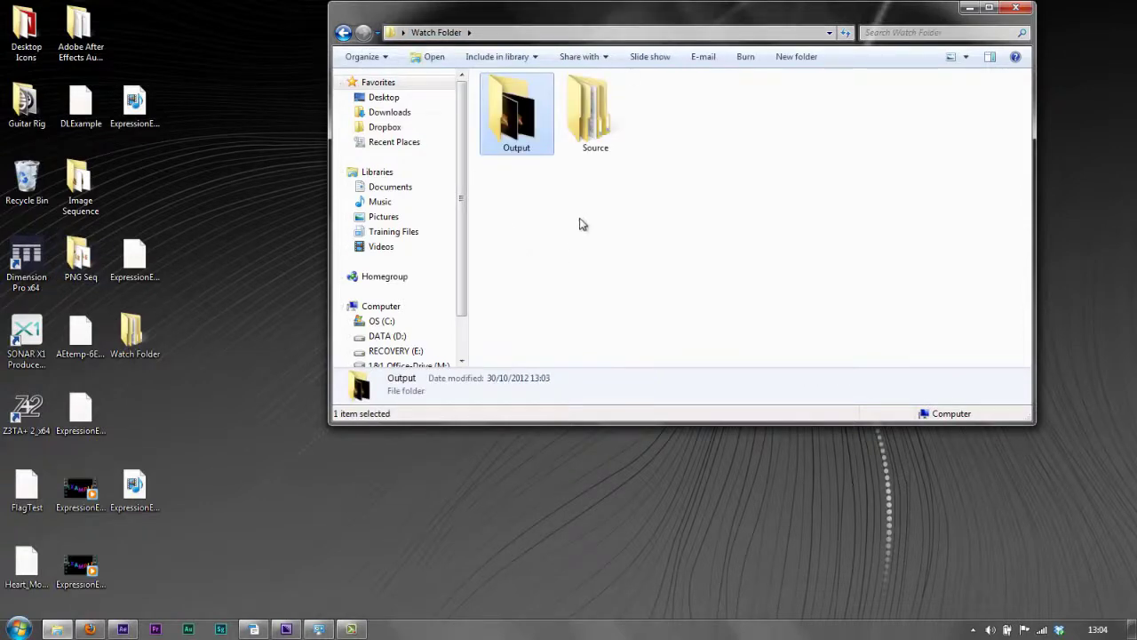
pyautogui.doubleClick(601, 135)
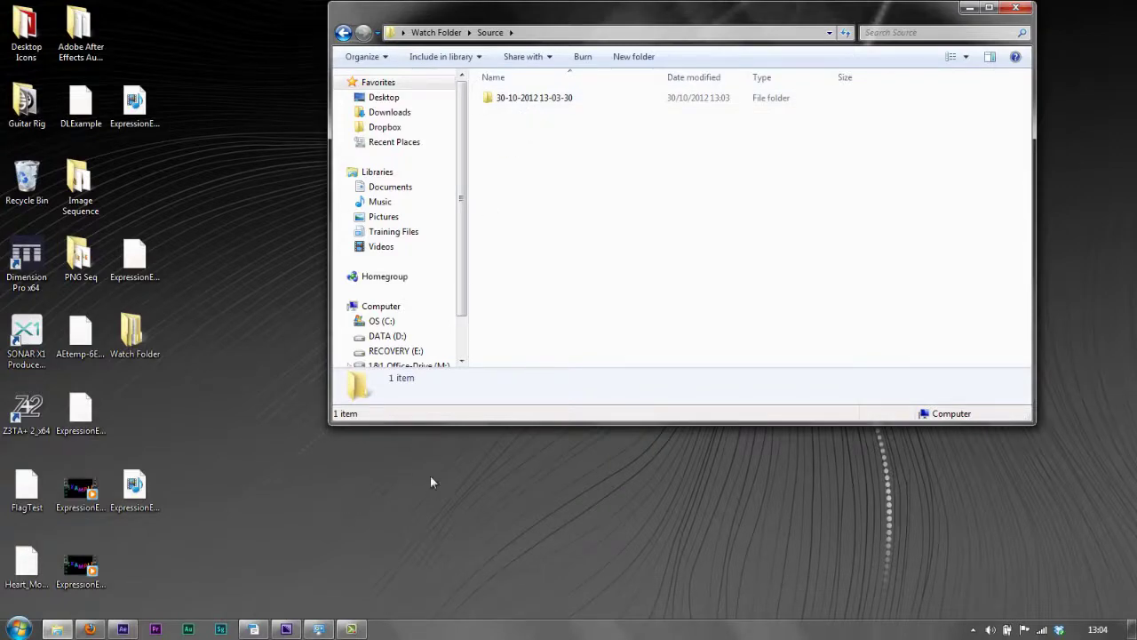
pyautogui.click(294, 631)
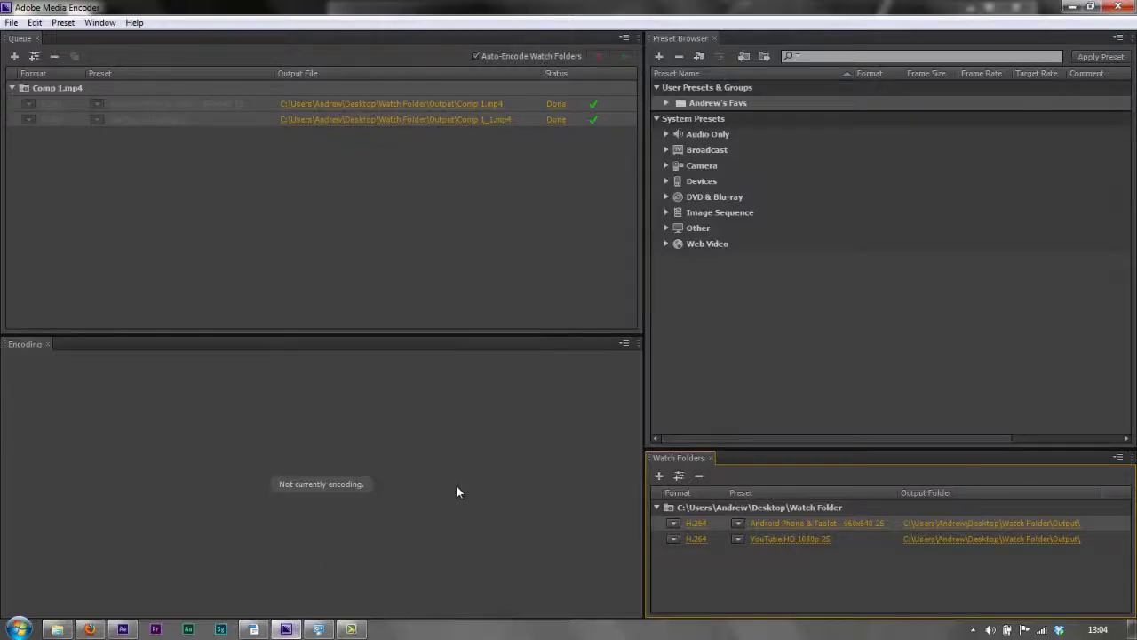